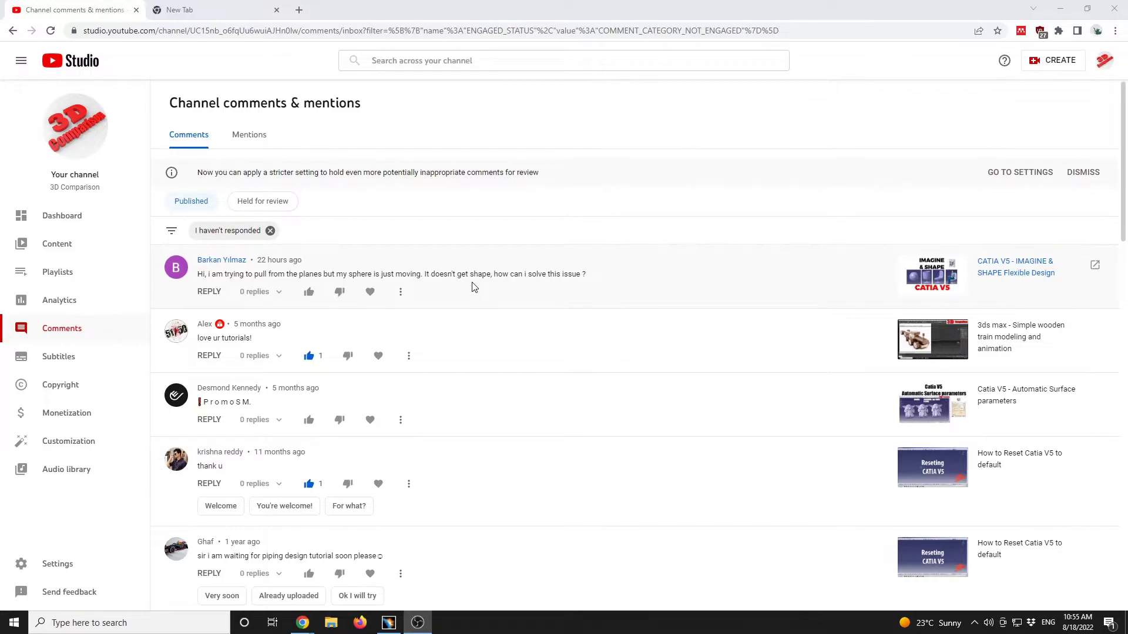
Step: Start a new Imagine & Shape part from Start > Shape, keeping the name Part1
{"action": "left_click", "coordinate": [389, 623]}
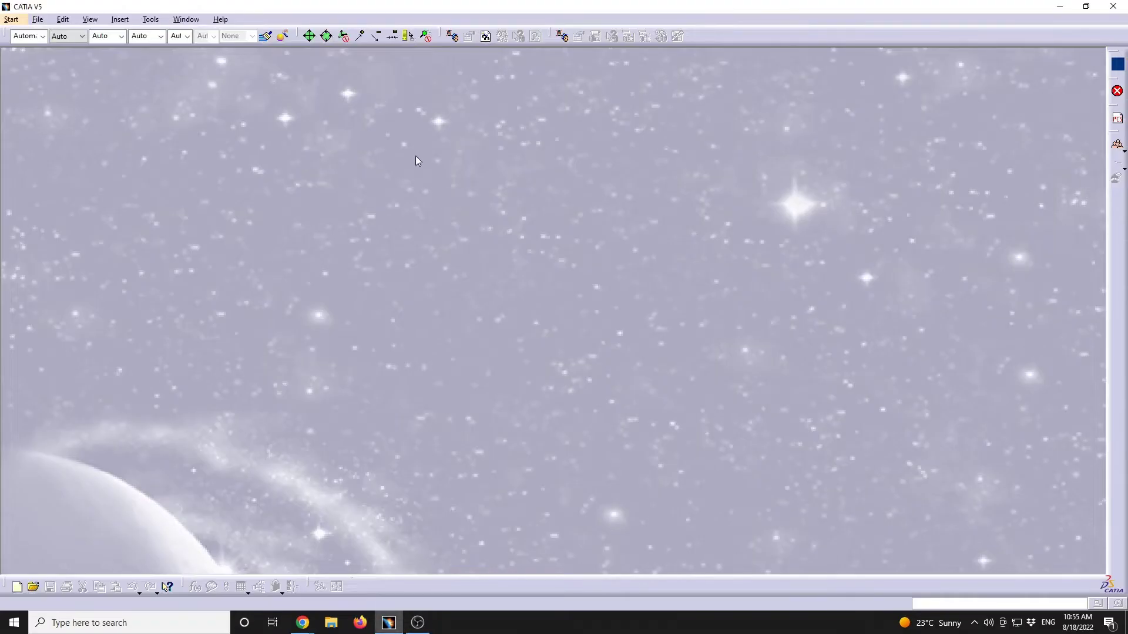
{"action": "left_click", "coordinate": [14, 21]}
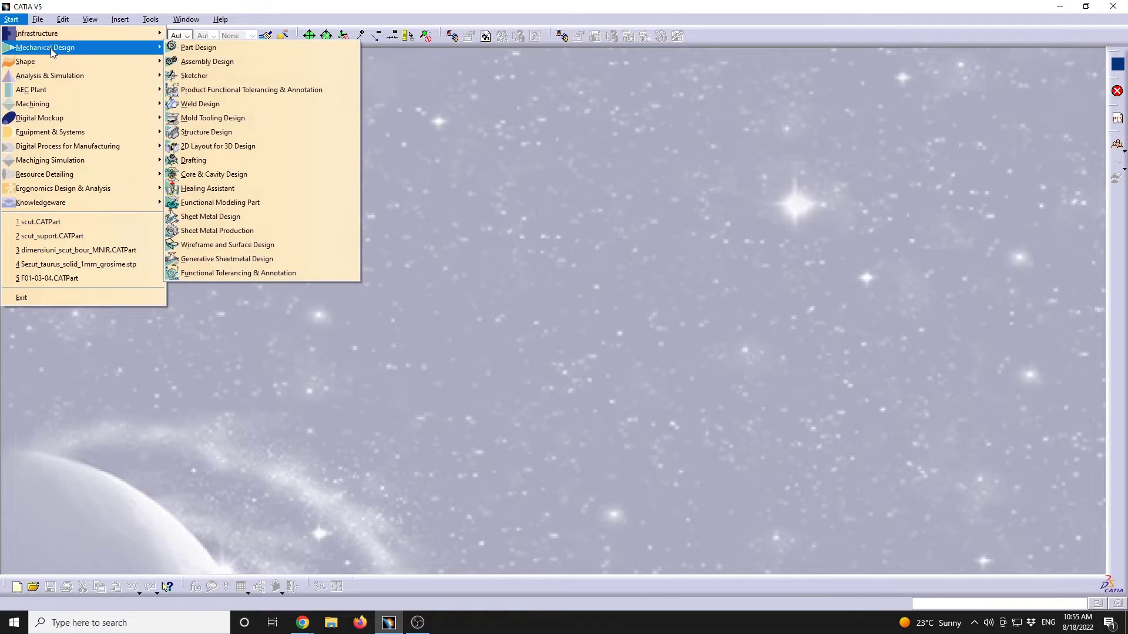
{"action": "mouse_move", "coordinate": [75, 61]}
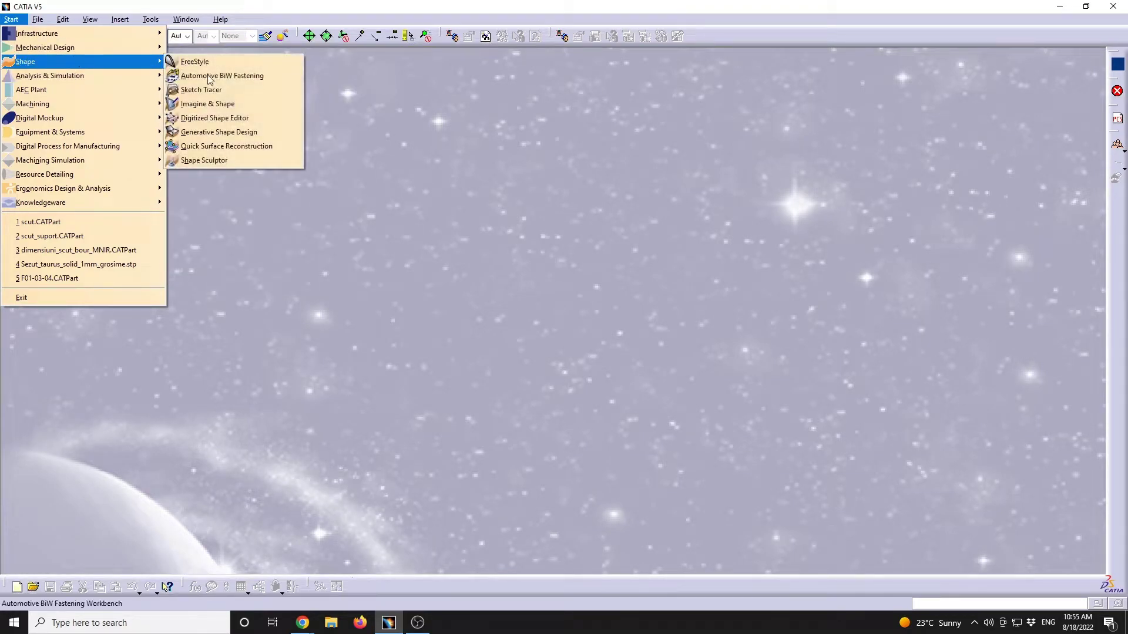
{"action": "left_click", "coordinate": [223, 104]}
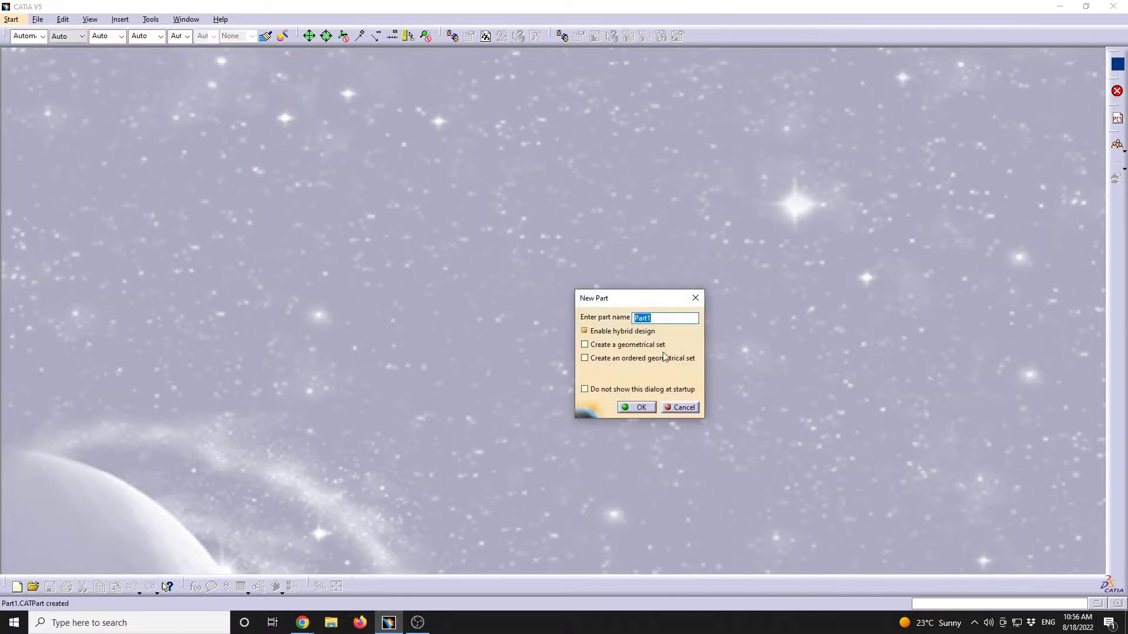
{"action": "left_click", "coordinate": [641, 407]}
{"action": "left_click", "coordinate": [629, 411]}
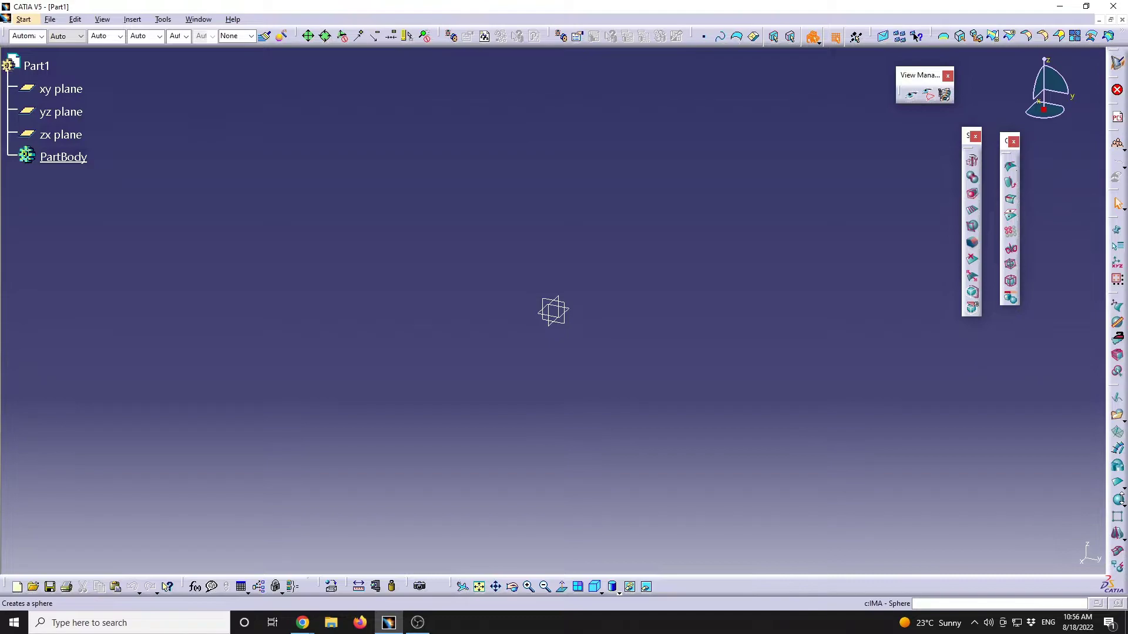
Step: Create a sphere with its control cage and try a Translation drag on it
{"action": "left_click", "coordinate": [1118, 500]}
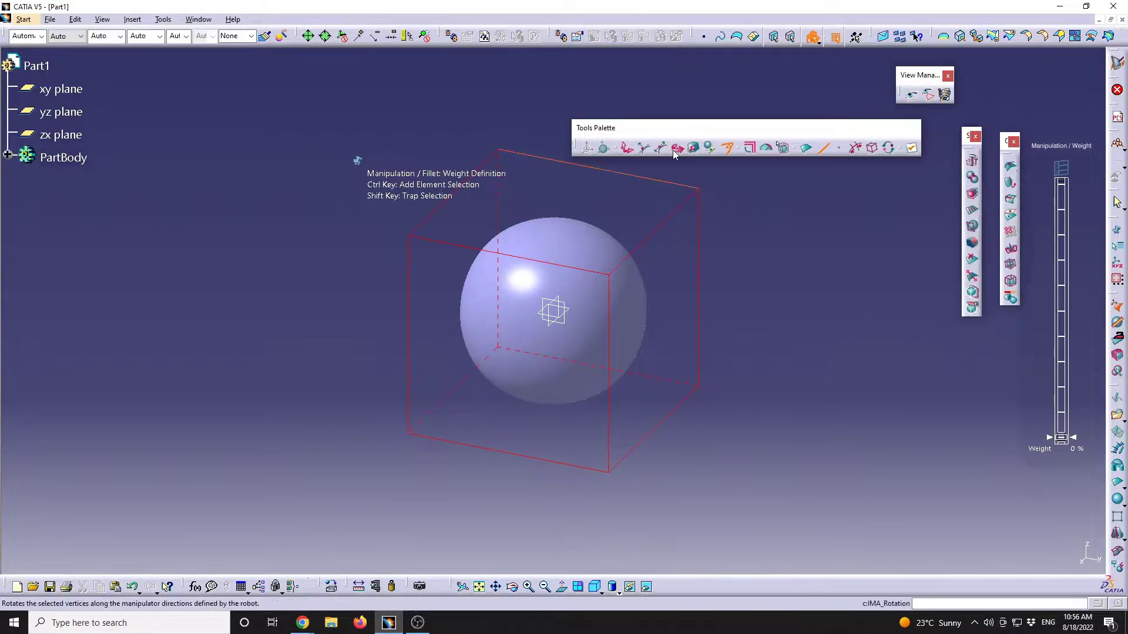
{"action": "left_click", "coordinate": [631, 154]}
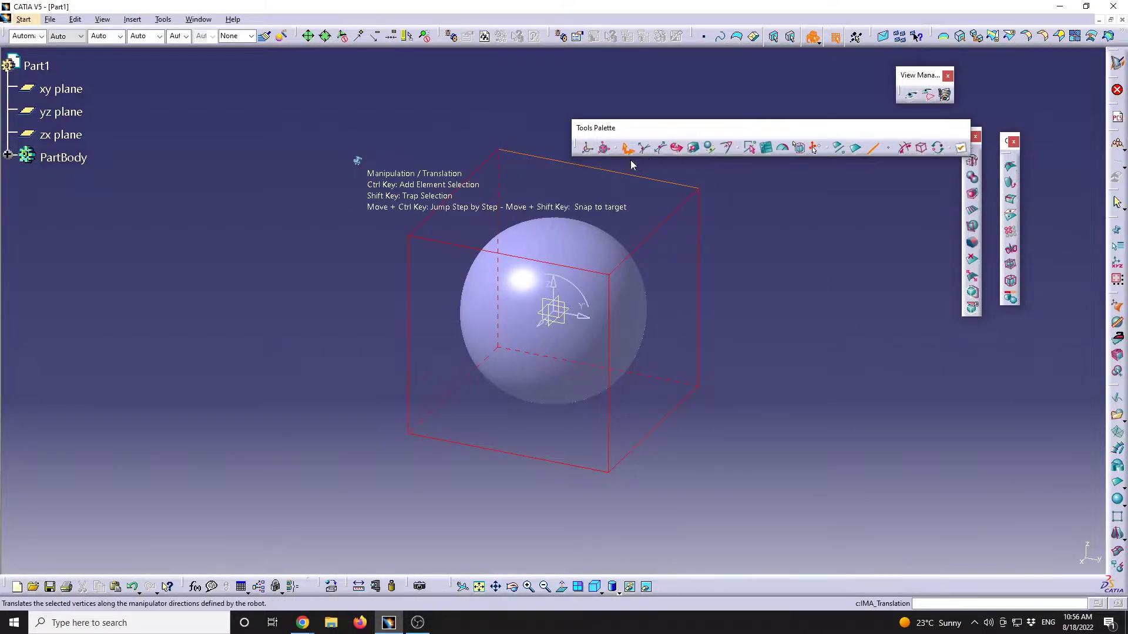
{"action": "left_click_drag", "start_coordinate": [587, 320], "coordinate": [594, 369]}
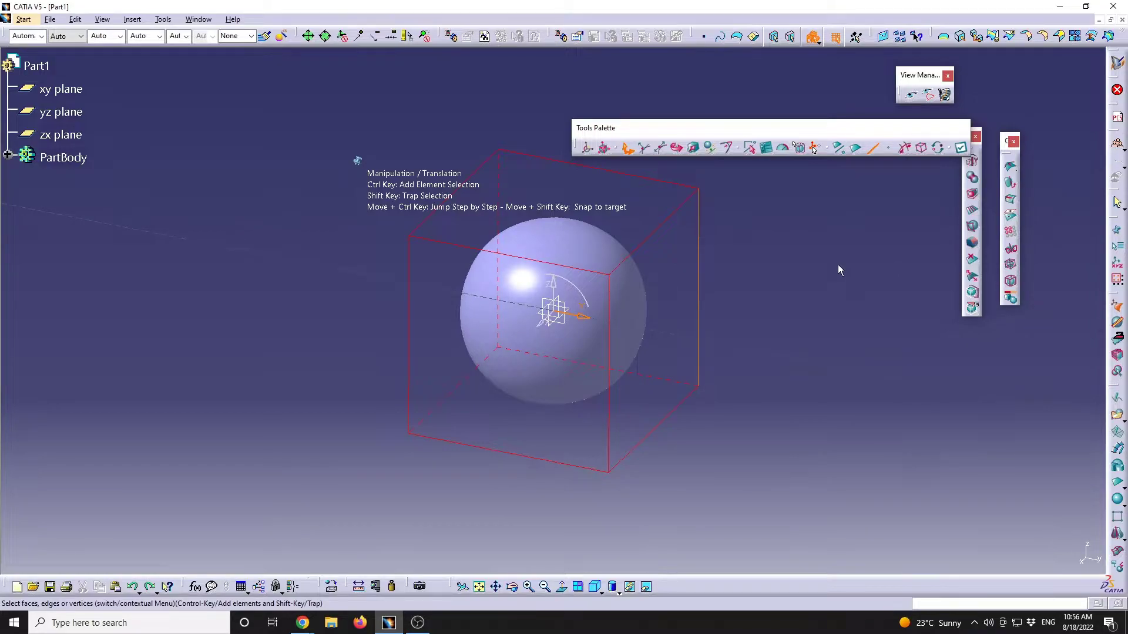
Step: Translate the cage's right face inward and its top face rightward, stretching the sphere
{"action": "left_click", "coordinate": [856, 150]}
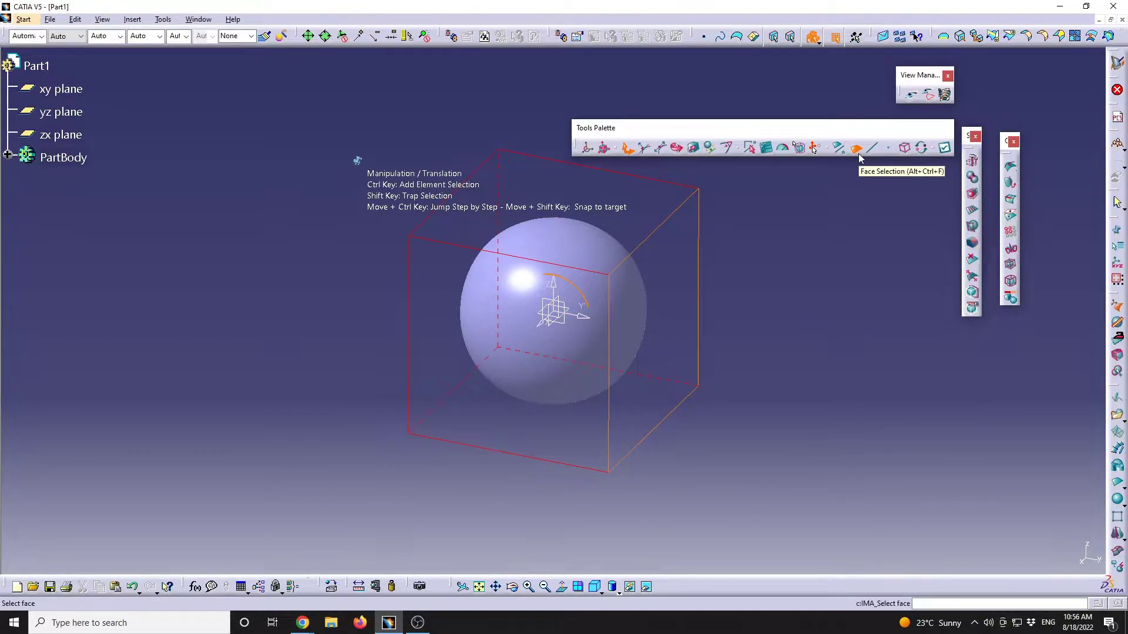
{"action": "left_click", "coordinate": [668, 352]}
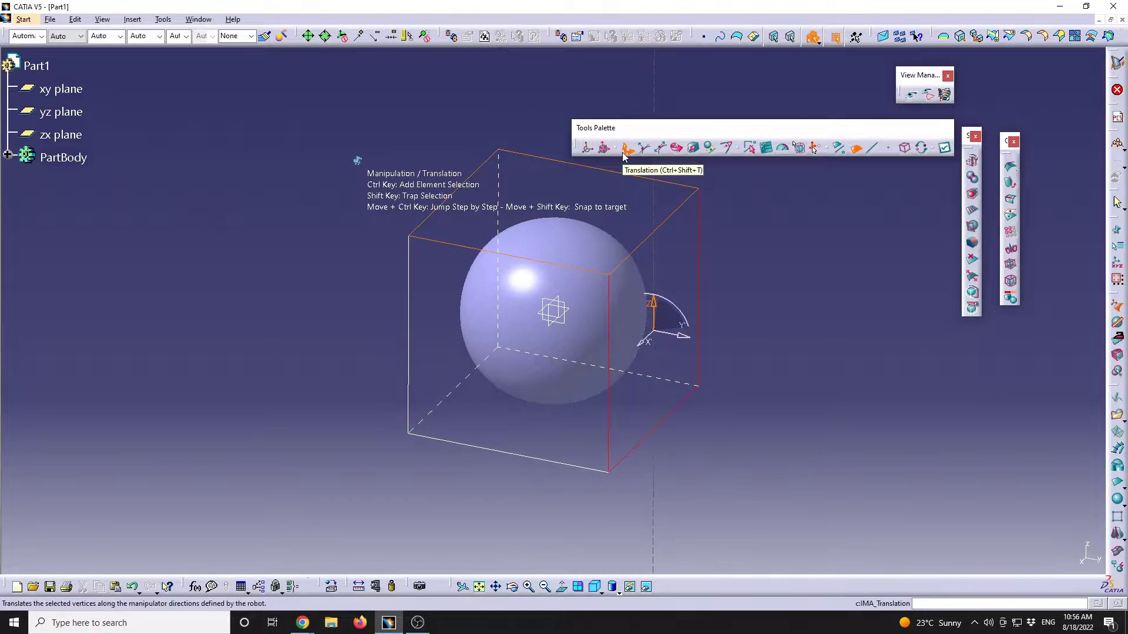
{"action": "left_click_drag", "start_coordinate": [690, 339], "coordinate": [667, 340]}
{"action": "left_click", "coordinate": [601, 221]}
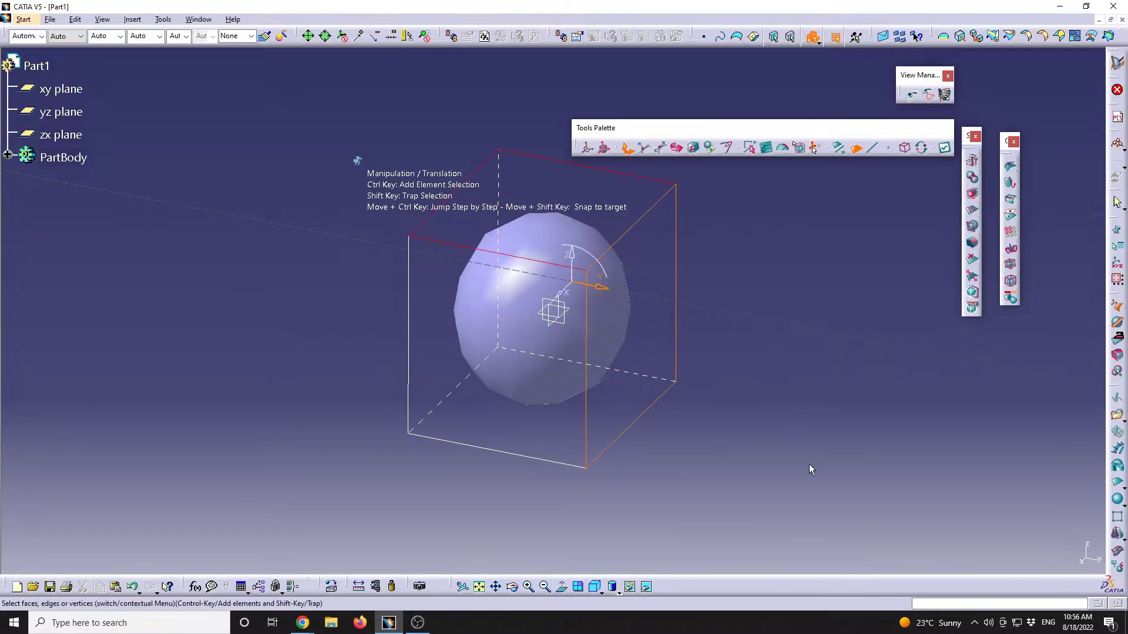
{"action": "left_click_drag", "start_coordinate": [595, 296], "coordinate": [741, 313]}
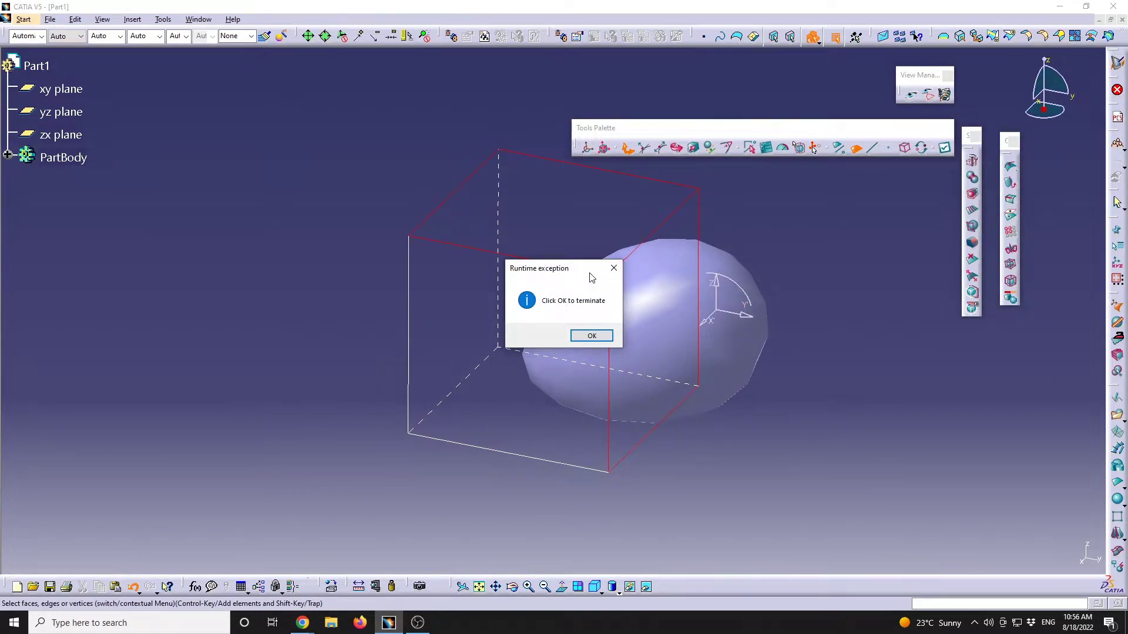
Step: Launch a fresh CATIA P3 V5-6R2017 session from Windows search, moving the error aside
{"action": "left_click_drag", "start_coordinate": [592, 277], "coordinate": [344, 181]}
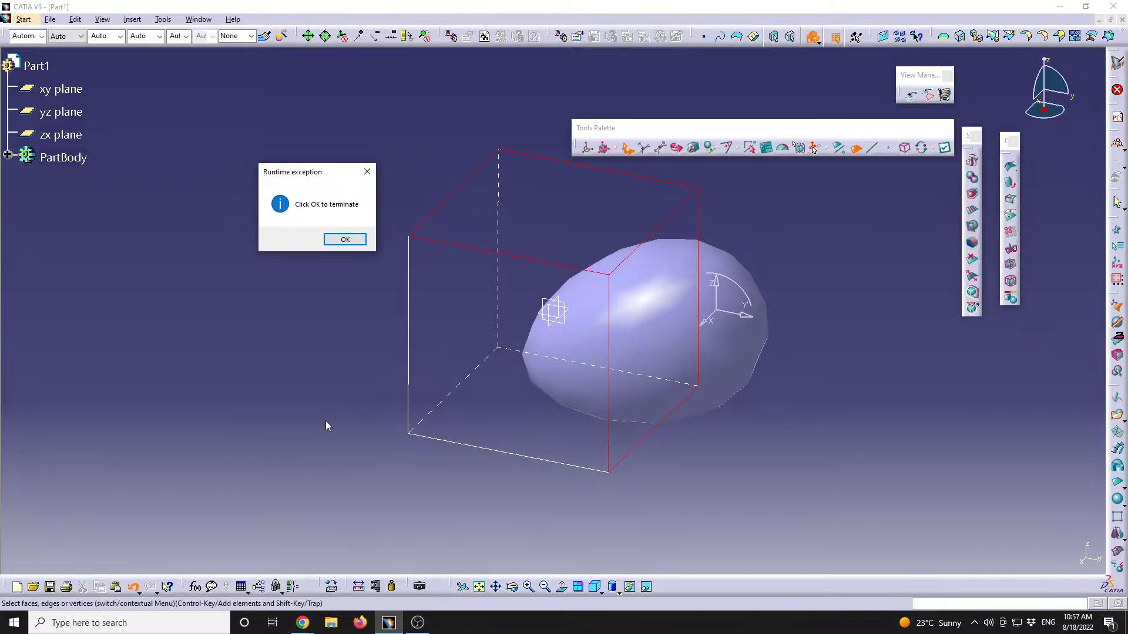
{"action": "left_click", "coordinate": [14, 623]}
{"action": "type", "text": "cat"}
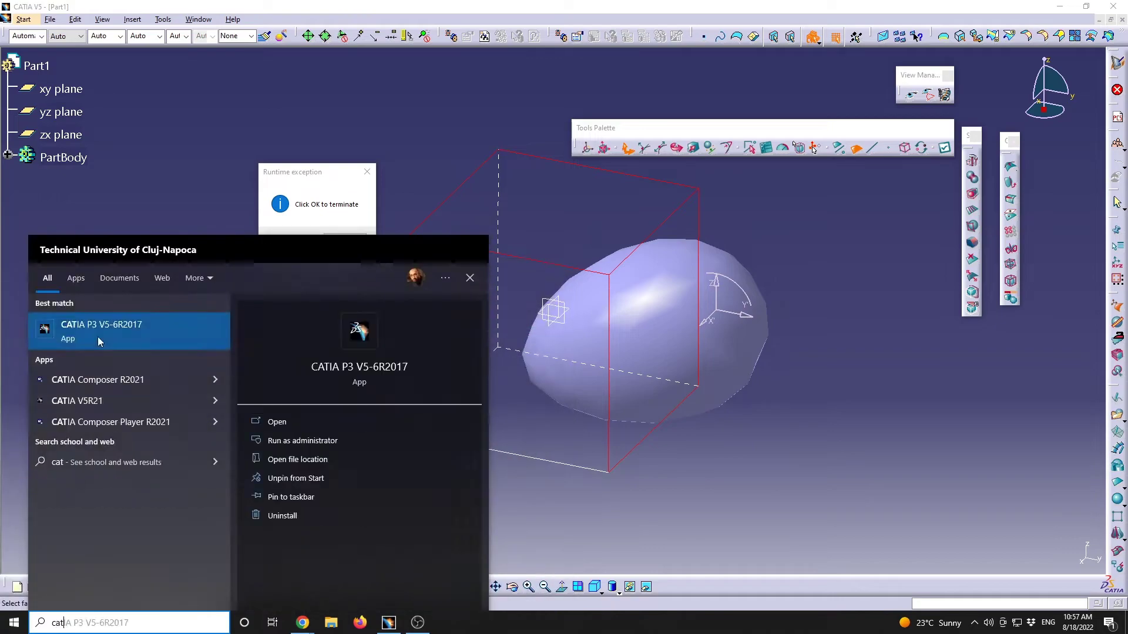
{"action": "left_click", "coordinate": [98, 333]}
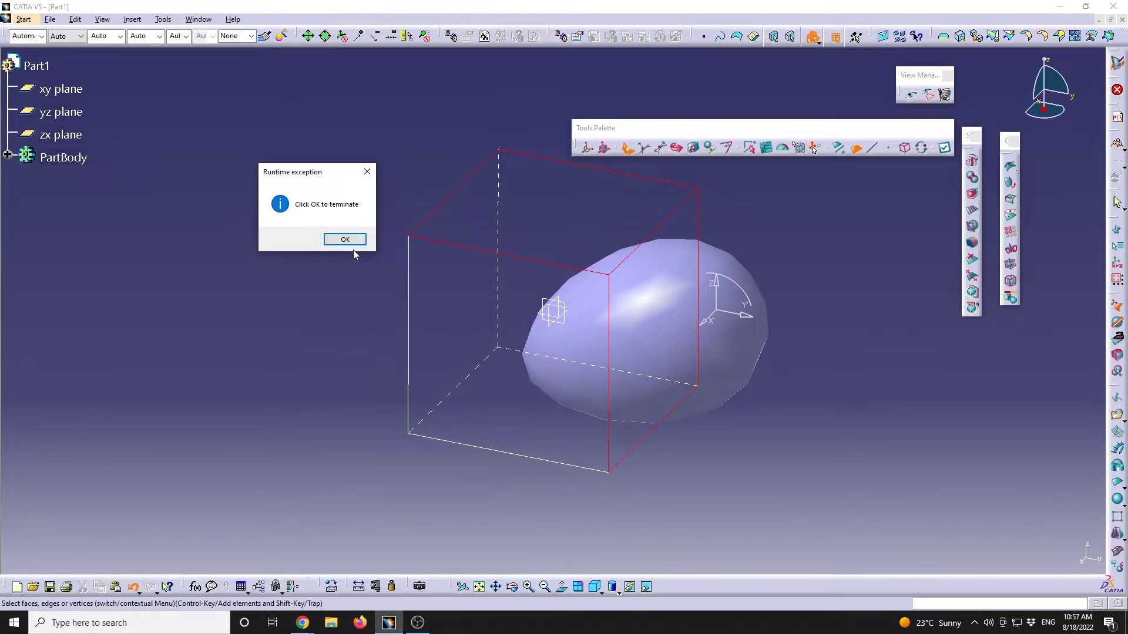
Step: Terminate the crashed session and dismiss the Warm Start notice
{"action": "left_click_drag", "start_coordinate": [316, 175], "coordinate": [313, 77]}
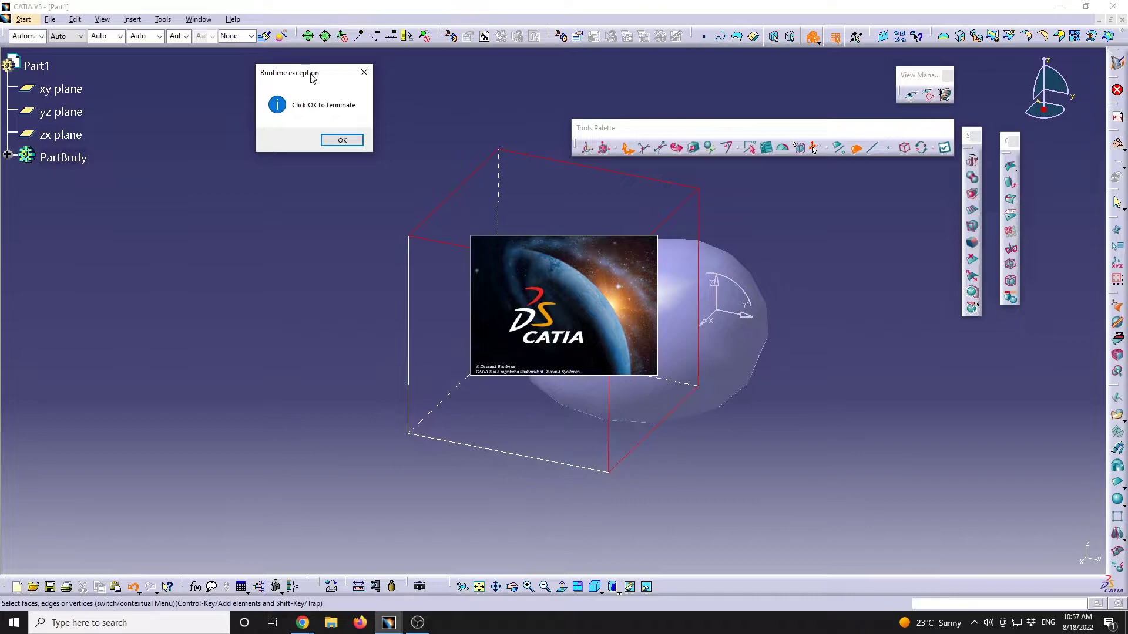
{"action": "key", "text": "Return"}
{"action": "left_click", "coordinate": [598, 340]}
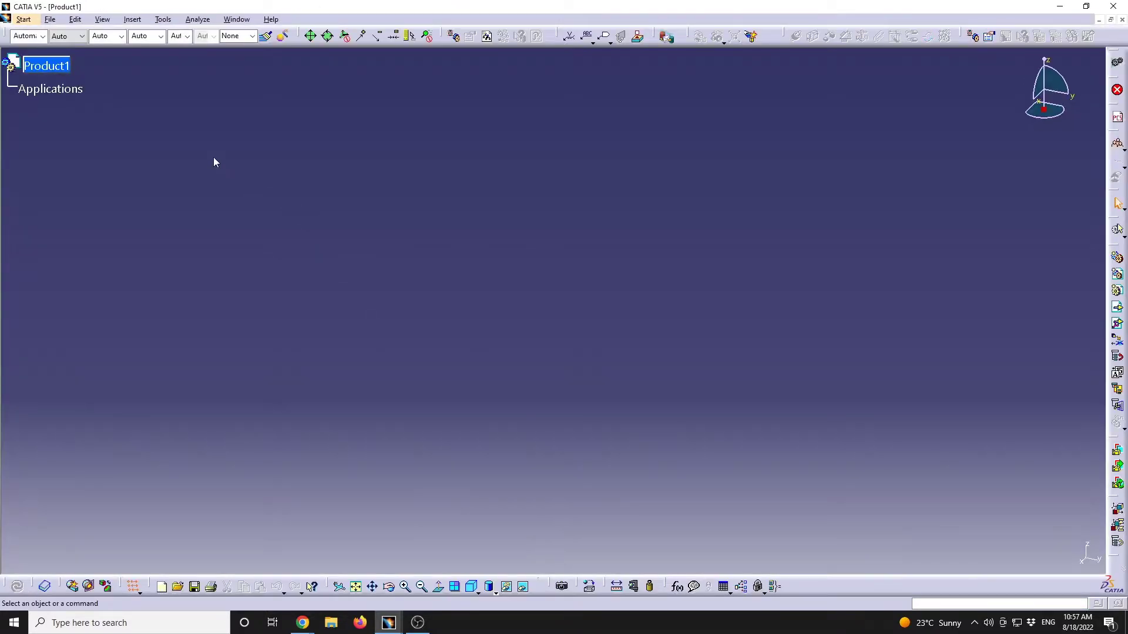
Step: Create a new Imagine & Shape Part1 and place a sphere in it
{"action": "left_click", "coordinate": [23, 19]}
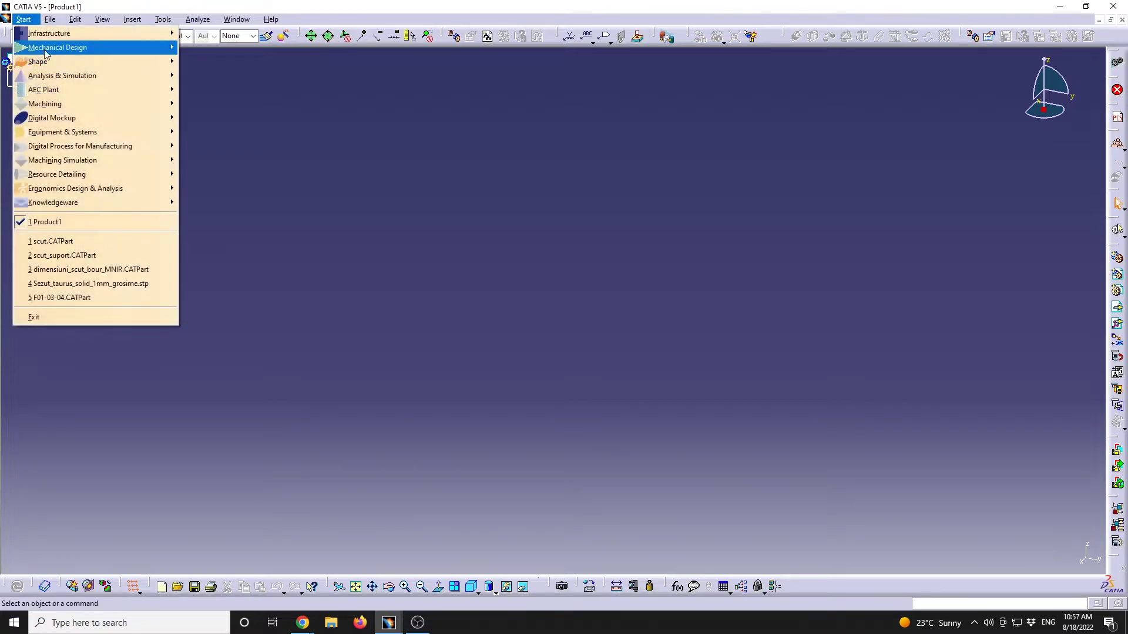
{"action": "mouse_move", "coordinate": [54, 68]}
{"action": "left_click", "coordinate": [220, 104]}
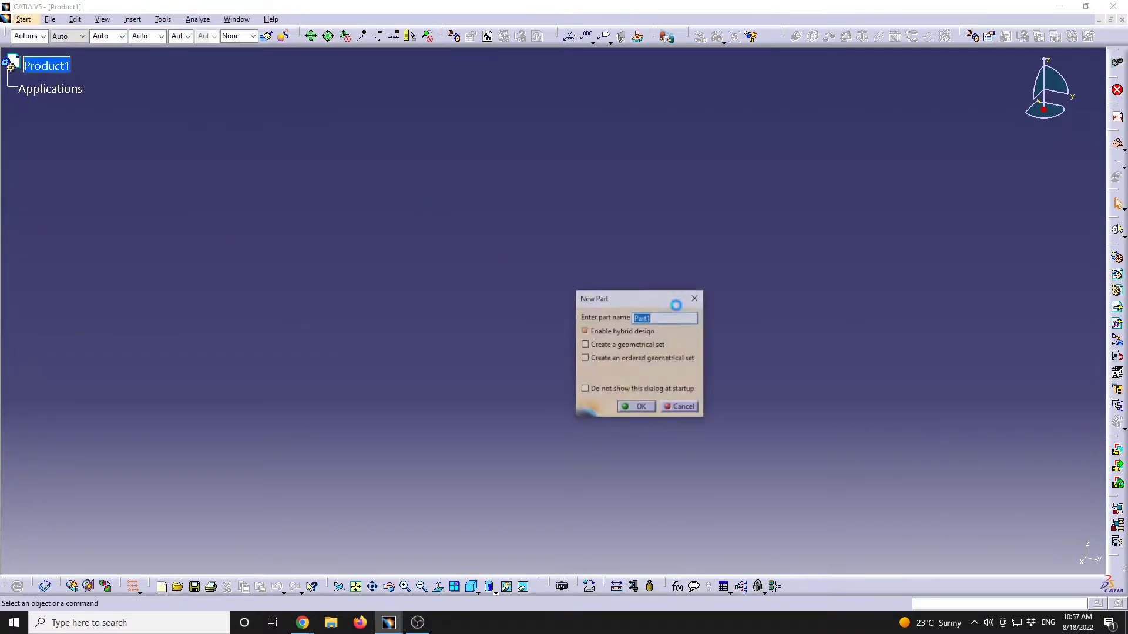
{"action": "left_click", "coordinate": [638, 407]}
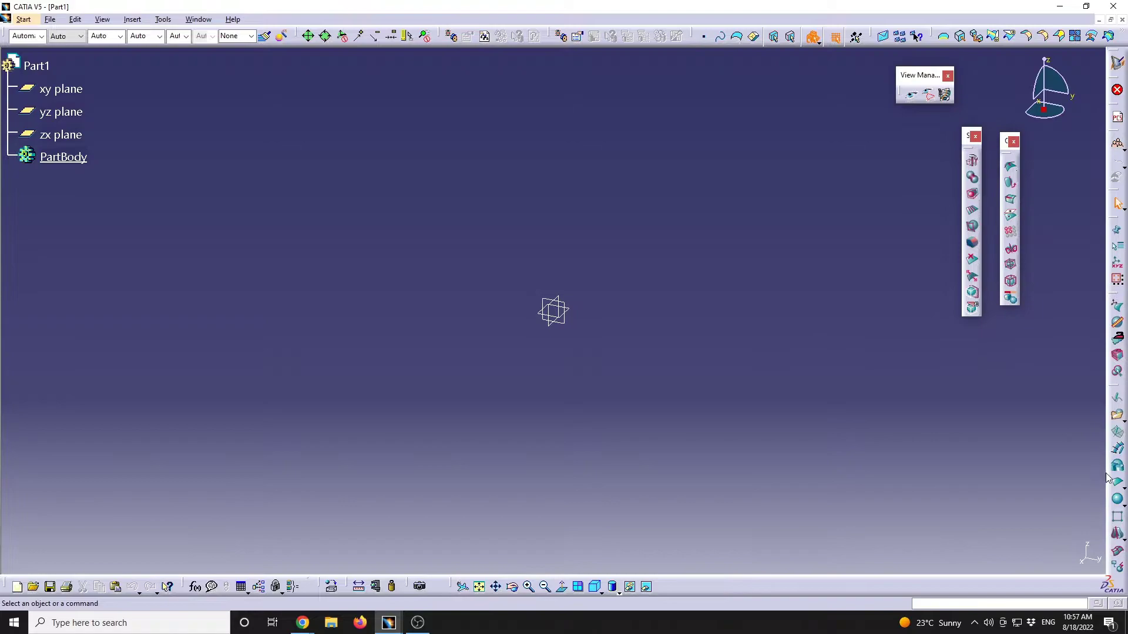
{"action": "left_click", "coordinate": [1117, 500]}
{"action": "left_click", "coordinate": [674, 399]}
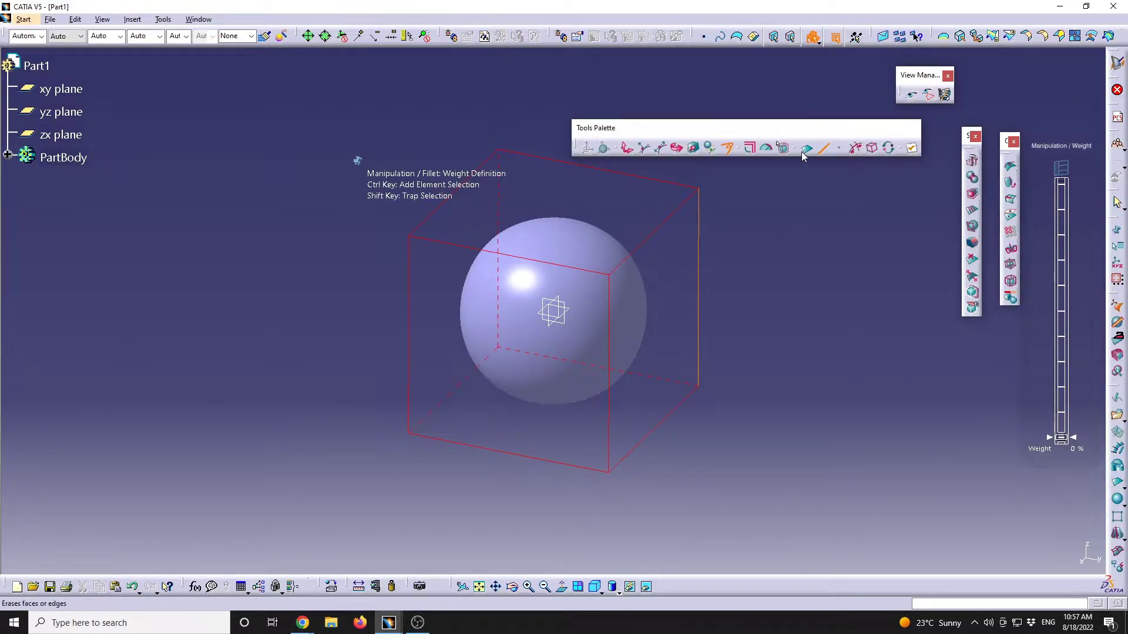
Step: Switch to vertex selection and trap-select the cage vertices on the right side
{"action": "left_click", "coordinate": [667, 351]}
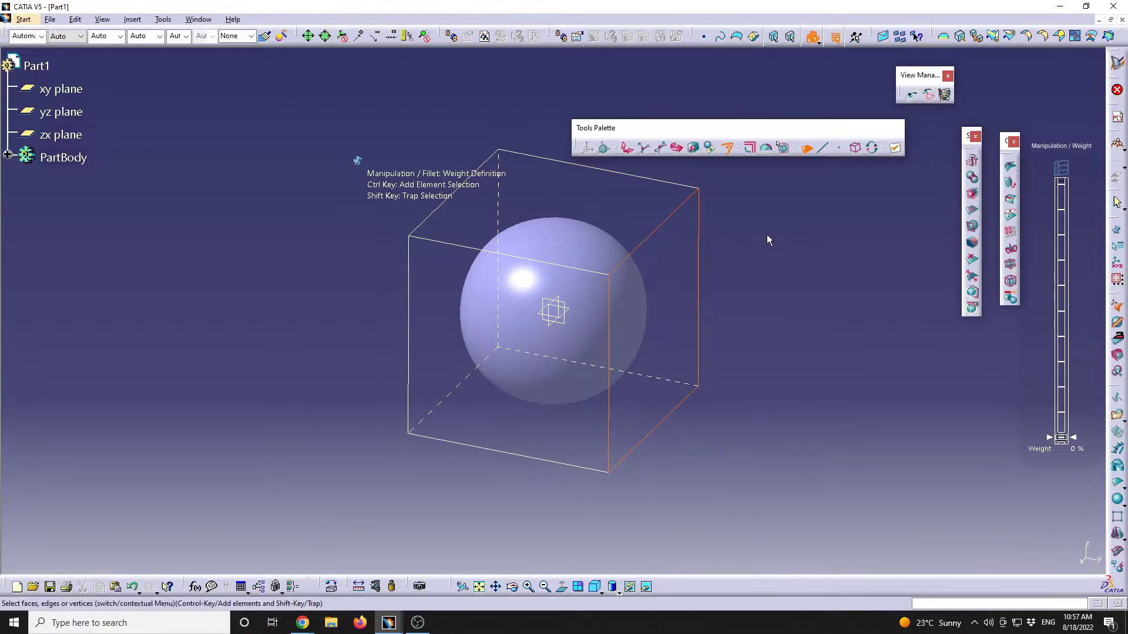
{"action": "left_click", "coordinate": [695, 262]}
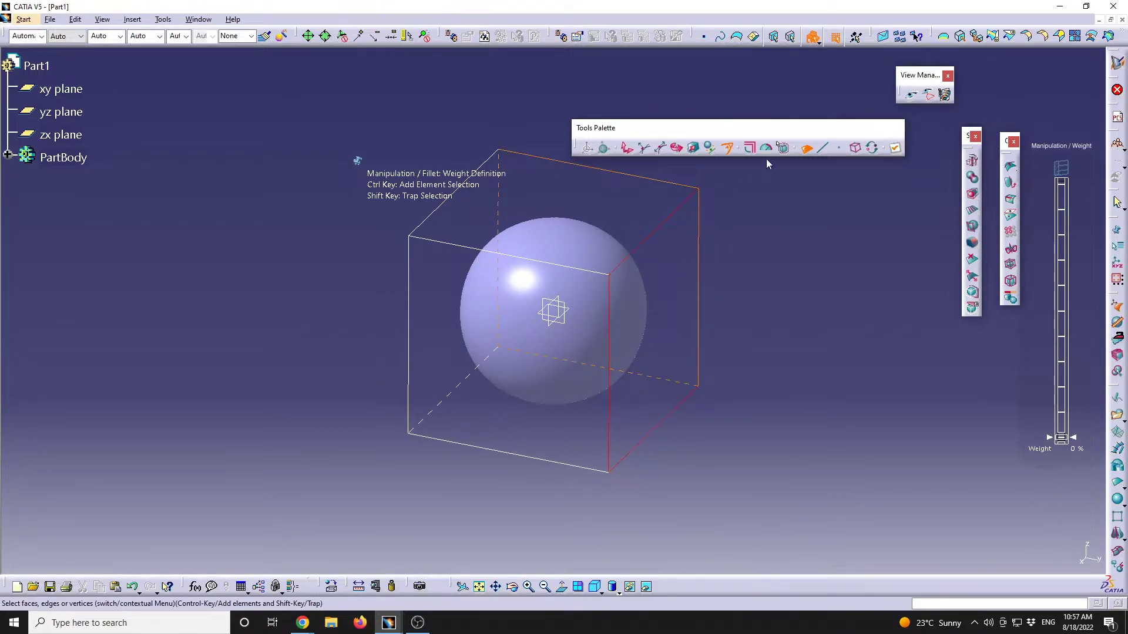
{"action": "left_click", "coordinate": [837, 148]}
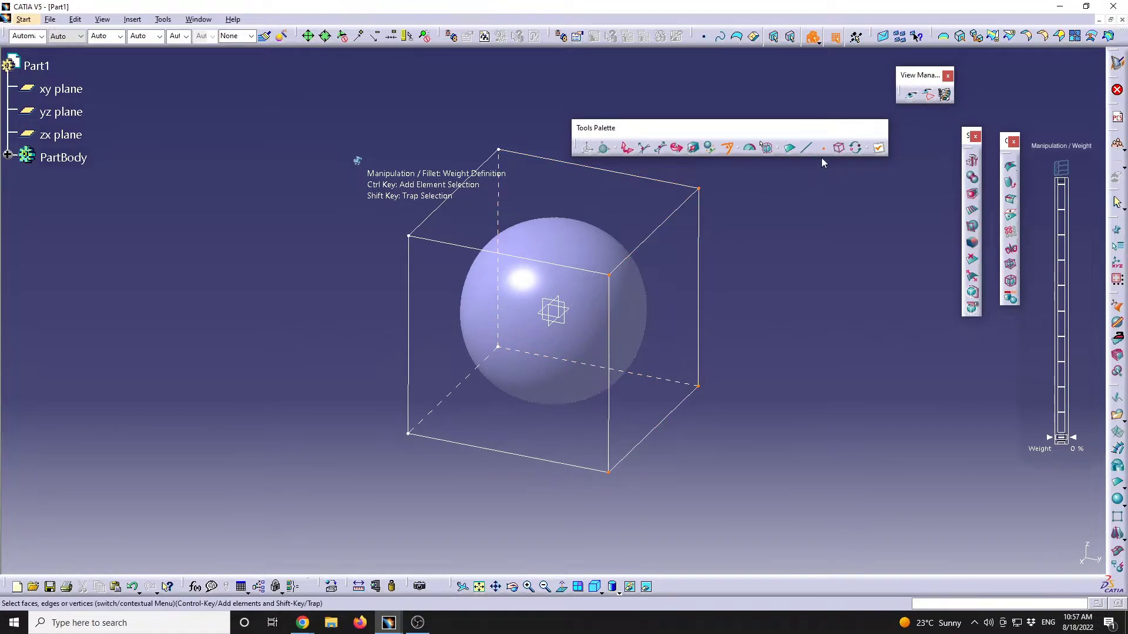
{"action": "left_click_drag", "start_coordinate": [807, 543], "coordinate": [567, 170], "text": "shift"}
Step: Translate the selected vertices along Y to stretch the sphere's right side
{"action": "left_click", "coordinate": [627, 147]}
{"action": "left_click_drag", "start_coordinate": [731, 340], "coordinate": [659, 404]}
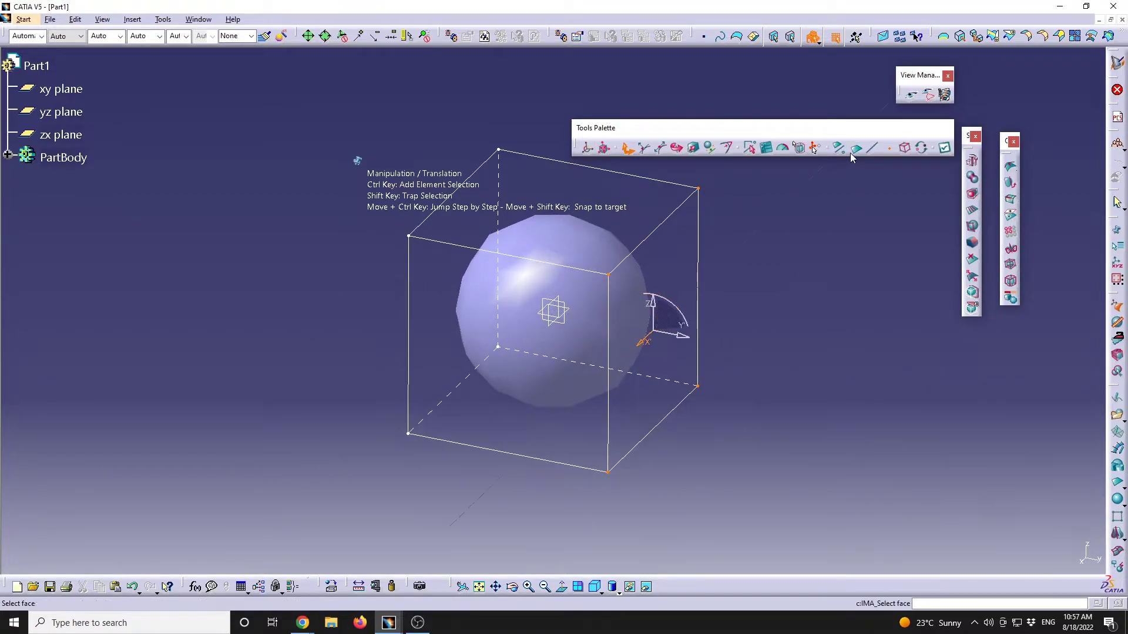
{"action": "mouse_move", "coordinate": [695, 357]}
{"action": "left_mouse_down"}
{"action": "mouse_move", "coordinate": [738, 360]}
{"action": "mouse_move", "coordinate": [718, 360]}
{"action": "mouse_move", "coordinate": [702, 378]}
{"action": "mouse_move", "coordinate": [675, 364]}
{"action": "left_mouse_up"}
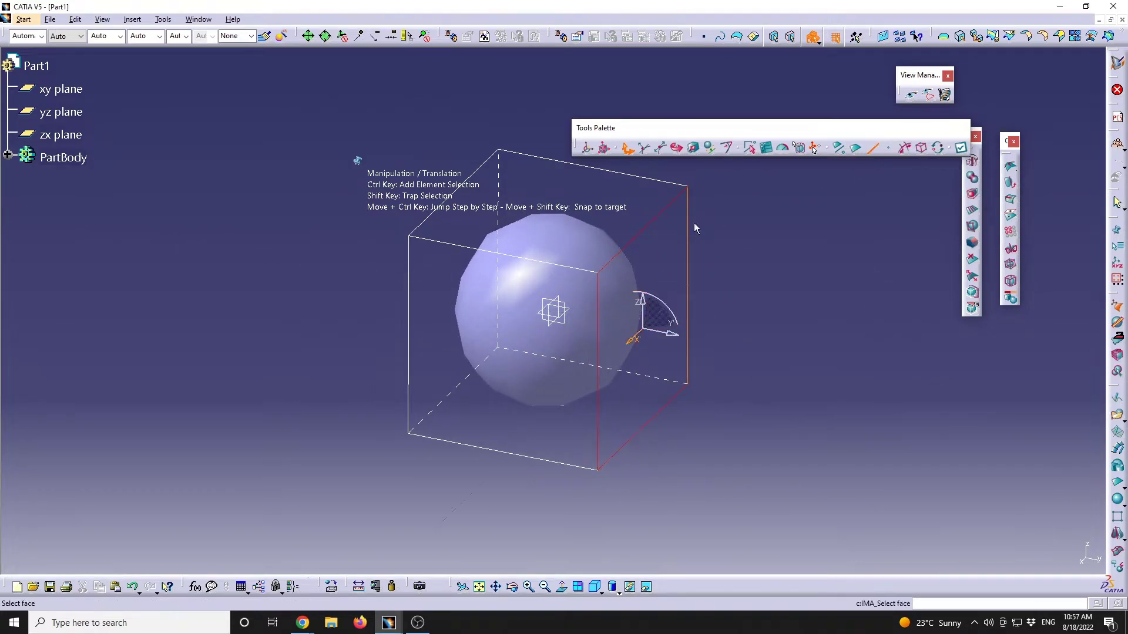
Step: Translate the top-right cage edge and right face along Y, then drag down along Z
{"action": "left_click", "coordinate": [646, 228]}
{"action": "mouse_move", "coordinate": [673, 244]}
{"action": "left_mouse_down"}
{"action": "mouse_move", "coordinate": [784, 263]}
{"action": "mouse_move", "coordinate": [651, 261]}
{"action": "mouse_move", "coordinate": [746, 288]}
{"action": "mouse_move", "coordinate": [681, 246]}
{"action": "left_mouse_up"}
{"action": "left_click", "coordinate": [594, 322]}
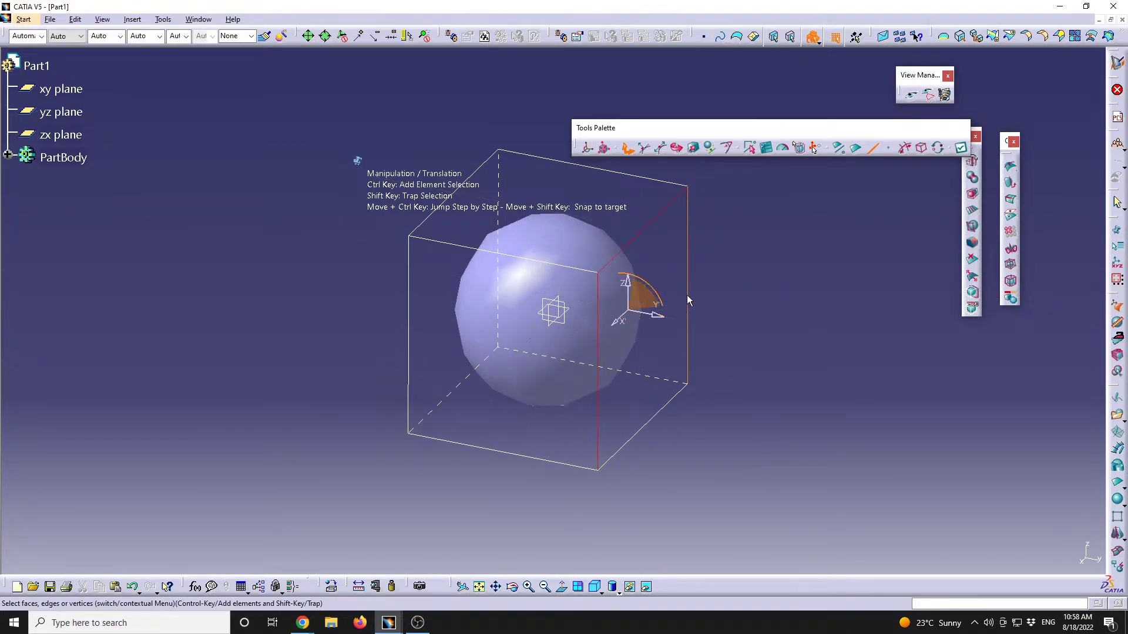
{"action": "mouse_move", "coordinate": [672, 334]}
{"action": "left_mouse_down"}
{"action": "mouse_move", "coordinate": [767, 368]}
{"action": "mouse_move", "coordinate": [675, 345]}
{"action": "left_mouse_up"}
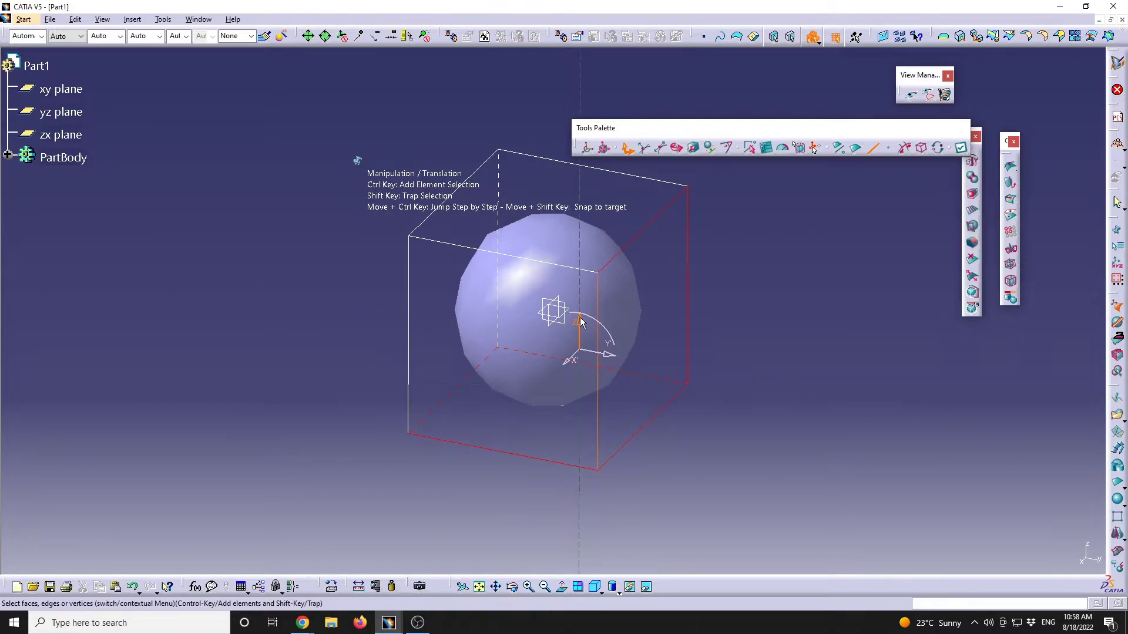
{"action": "left_click_drag", "start_coordinate": [580, 322], "coordinate": [697, 442]}
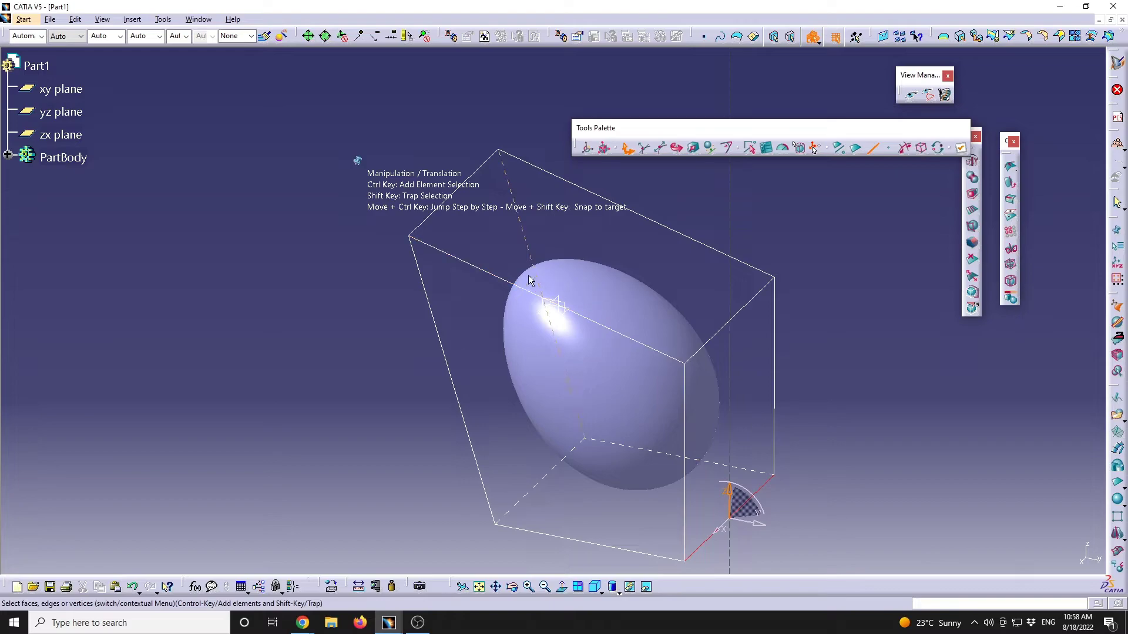
Step: Undo the last deformation, then translate the selected face down 40.976 mm and along Y 89.559 mm
{"action": "key", "text": "ctrl+z"}
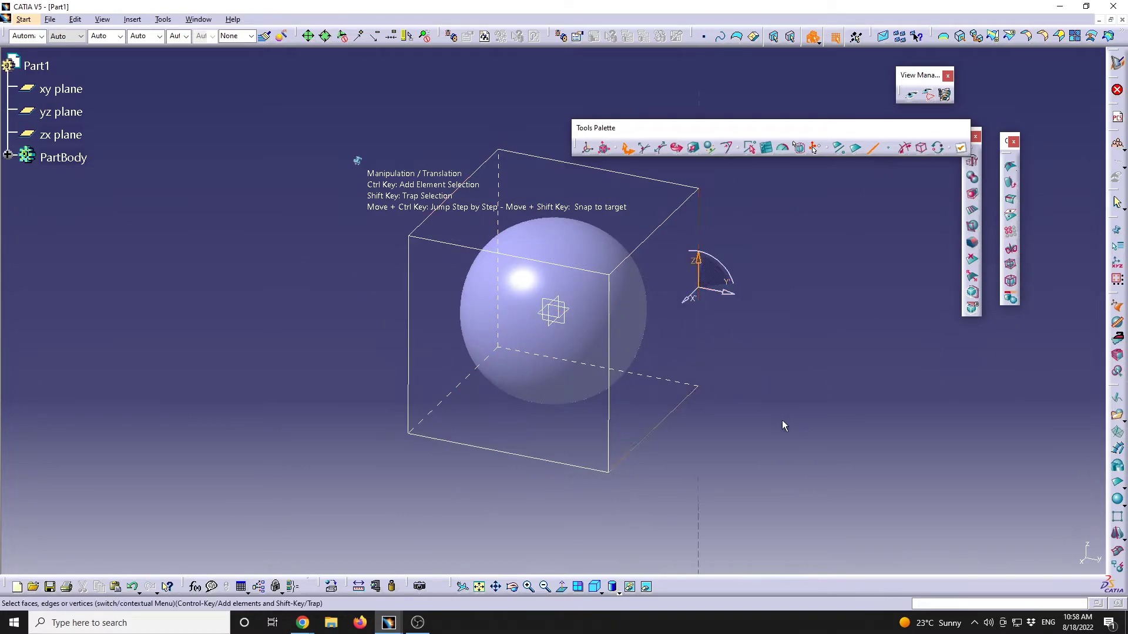
{"action": "left_click_drag", "start_coordinate": [824, 530], "coordinate": [597, 182]}
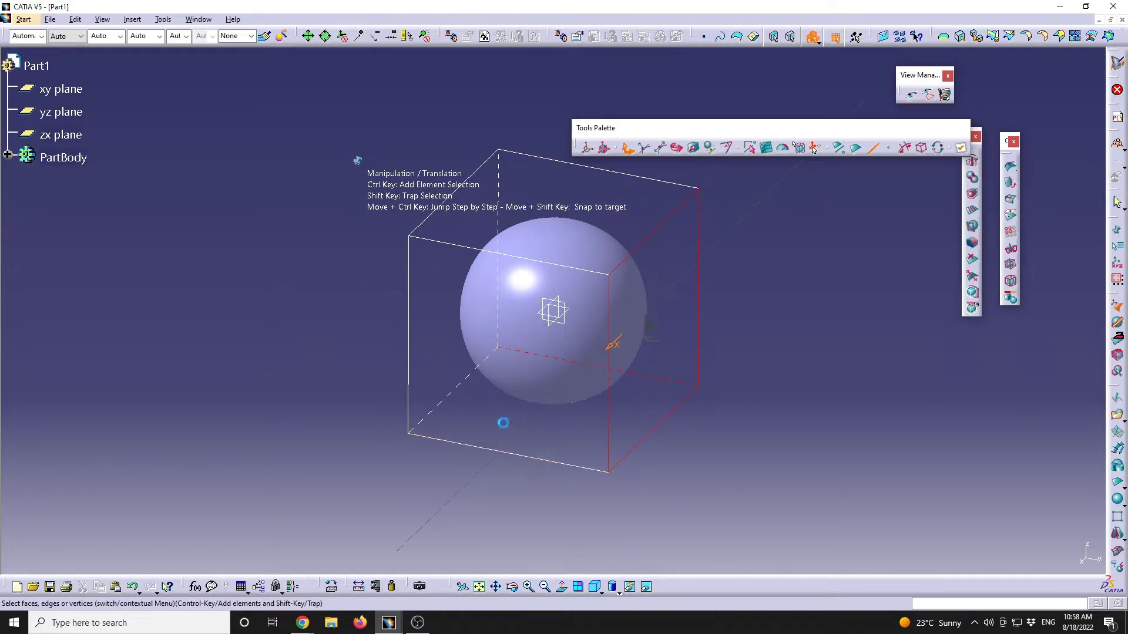
{"action": "left_click_drag", "start_coordinate": [587, 348], "coordinate": [541, 377]}
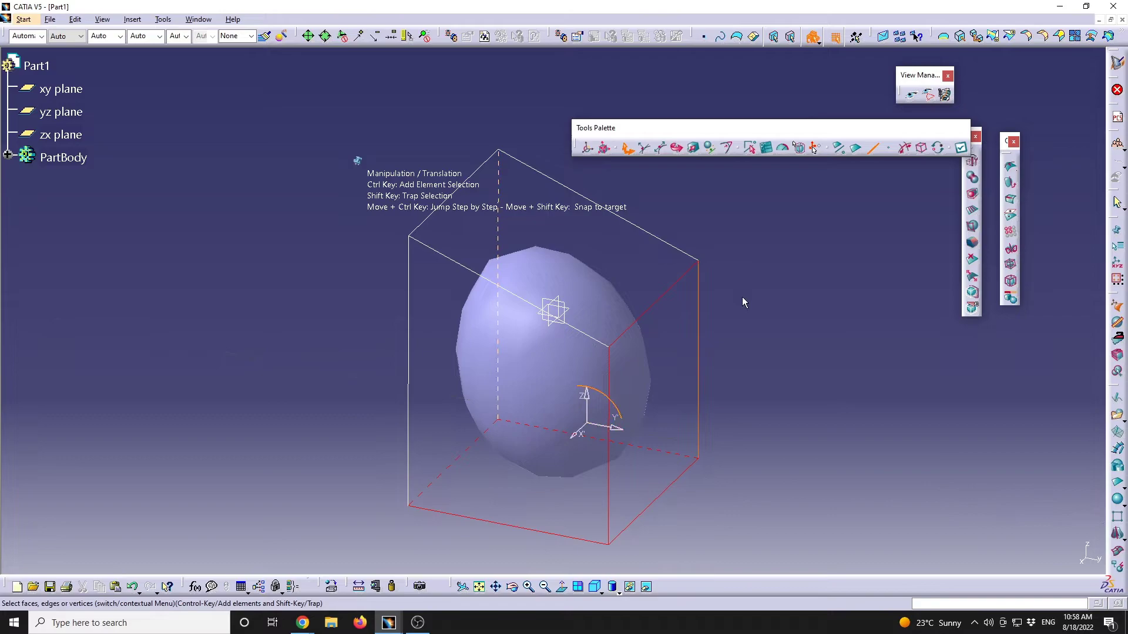
{"action": "left_click_drag", "start_coordinate": [617, 434], "coordinate": [800, 429]}
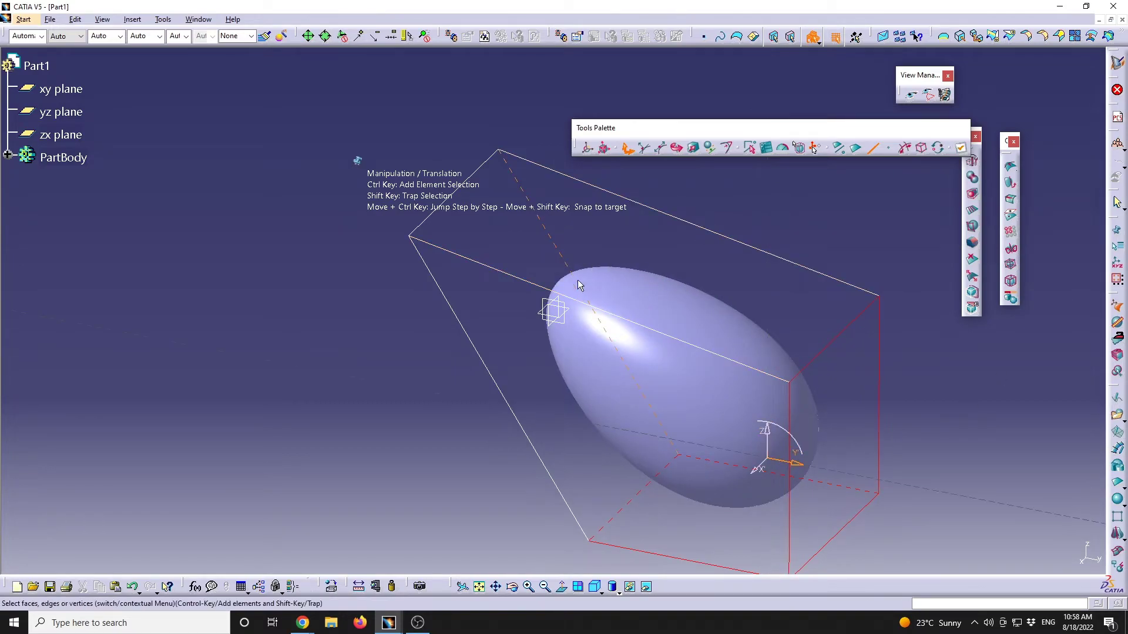
{"action": "middle_click_drag", "start_coordinate": [568, 411], "coordinate": [492, 368]}
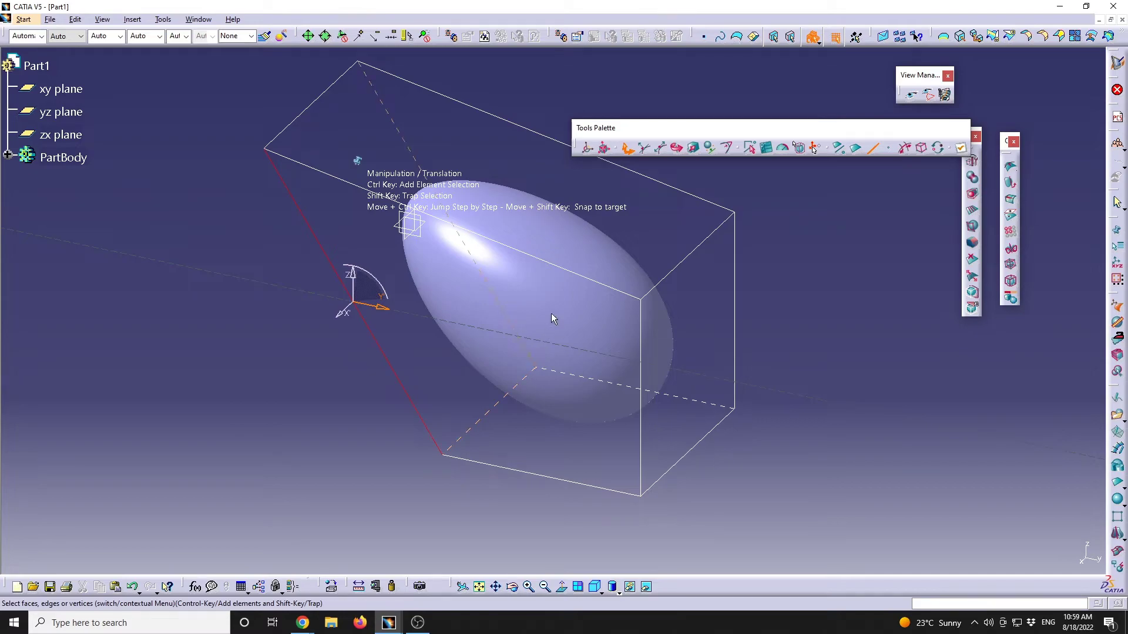